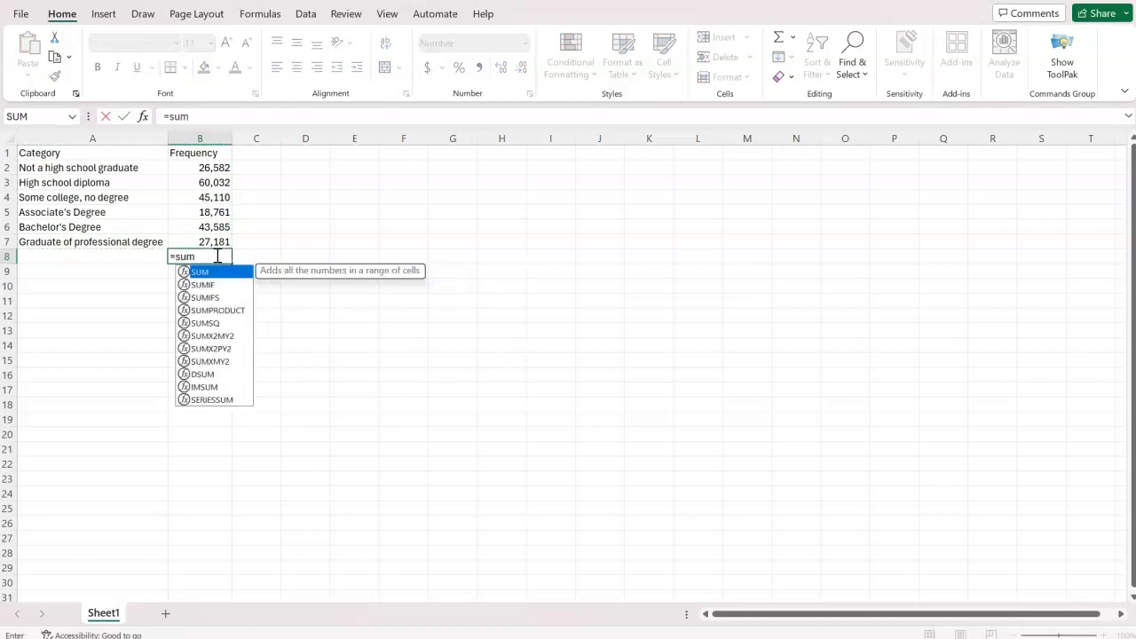
# Complete the SUM formula in cell B8 to total the frequencies in B2:B7.
pyautogui.write('(')
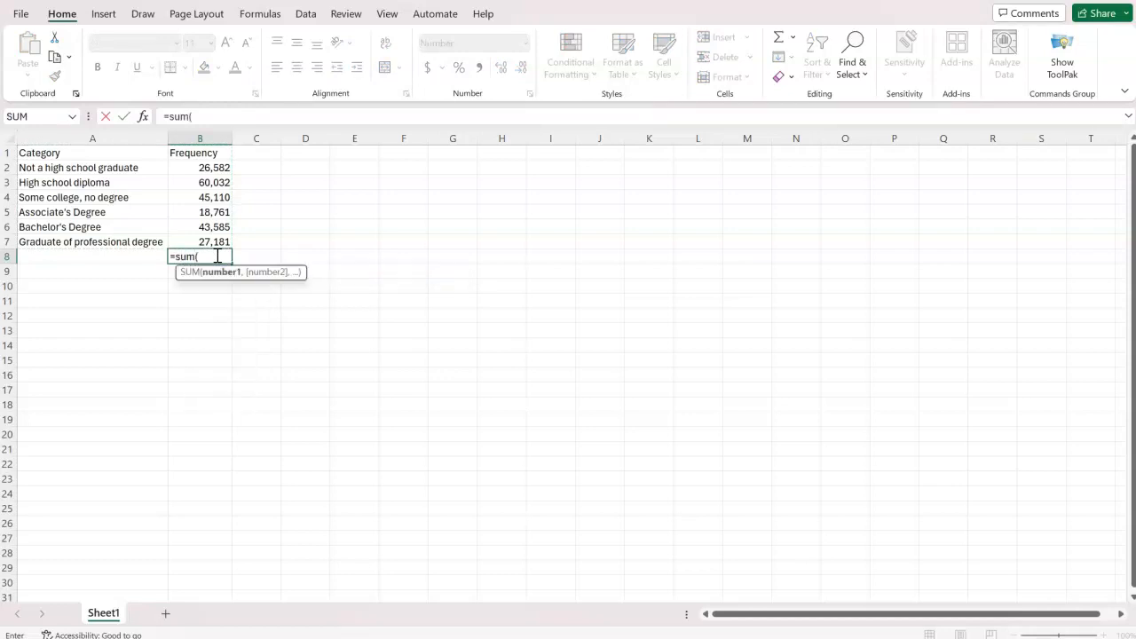
pyautogui.click(221, 168)
pyautogui.moveTo(221, 168); pyautogui.dragTo(228, 240)
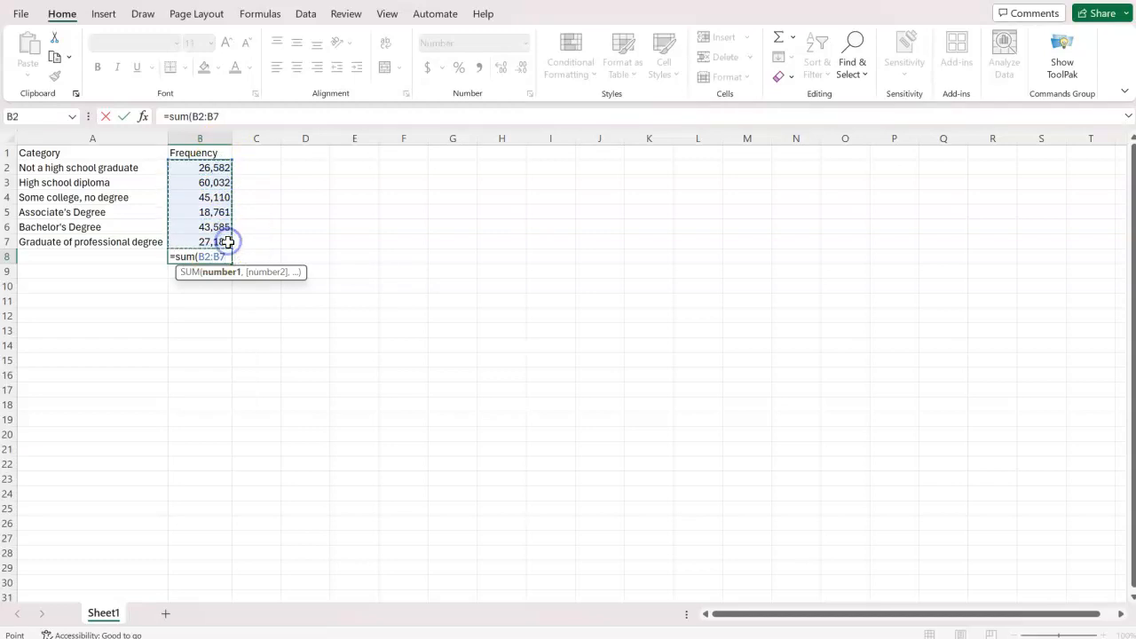
pyautogui.write(')')
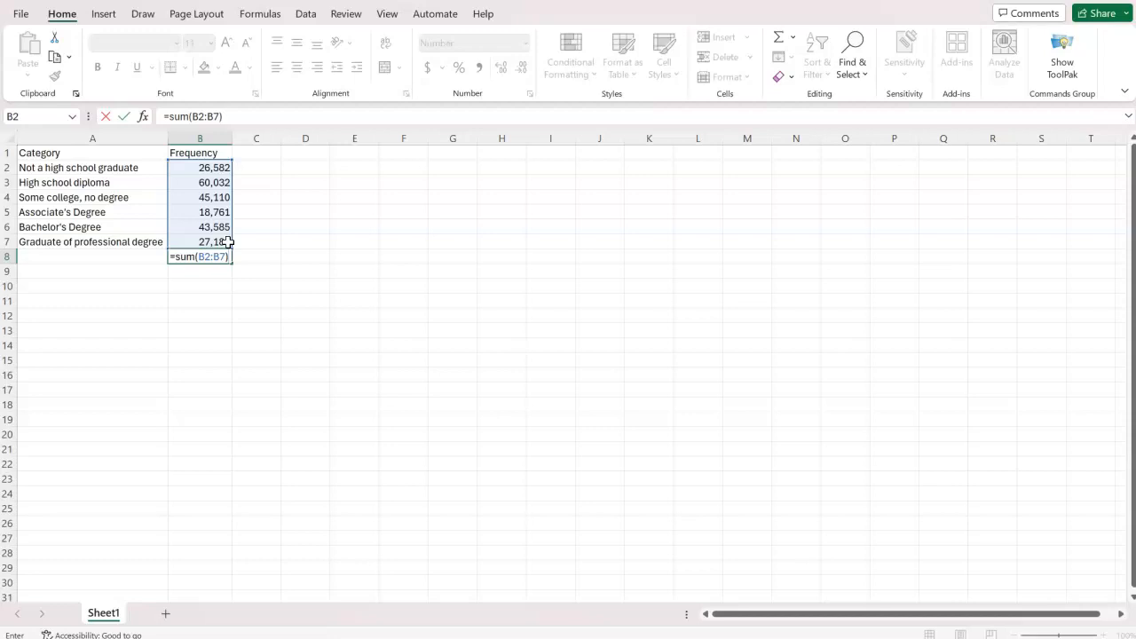
pyautogui.press('Return')
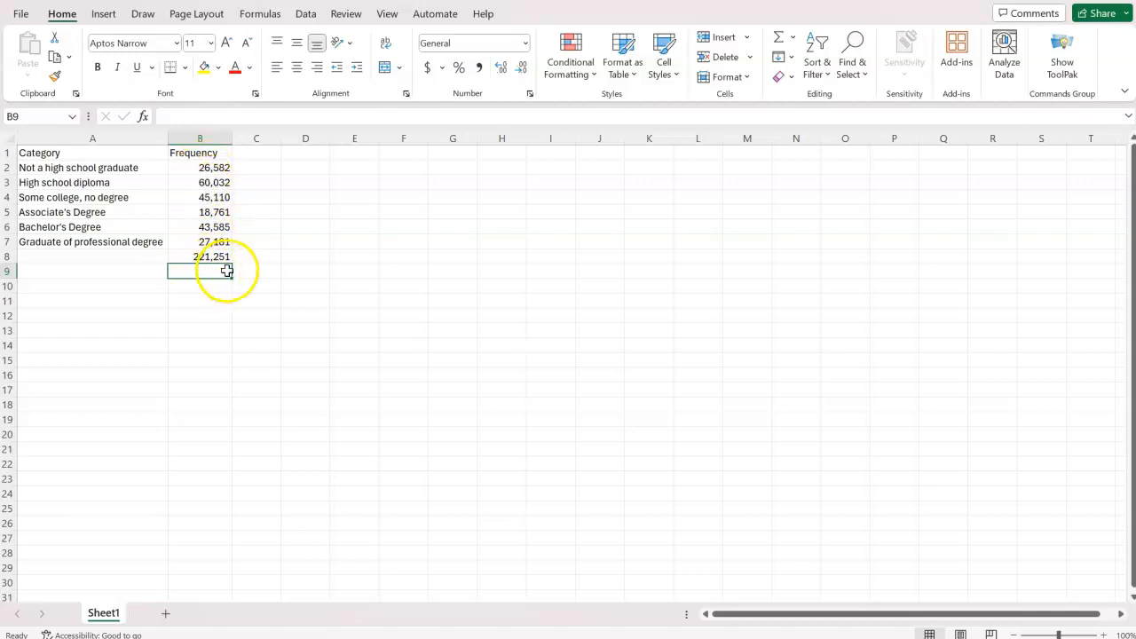
# Enter the header Relative Frequency in cell C1 and autofit column C to its text.
pyautogui.click(259, 153)
pyautogui.write('RElative Frequency')
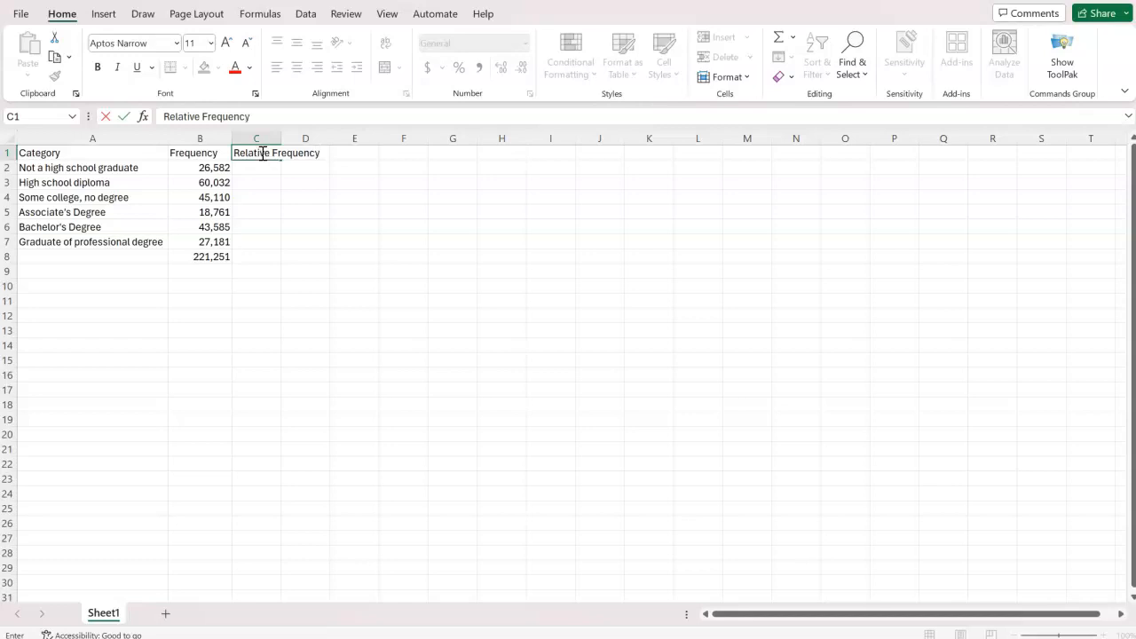
pyautogui.click(284, 139)
pyautogui.doubleClick(282, 138)
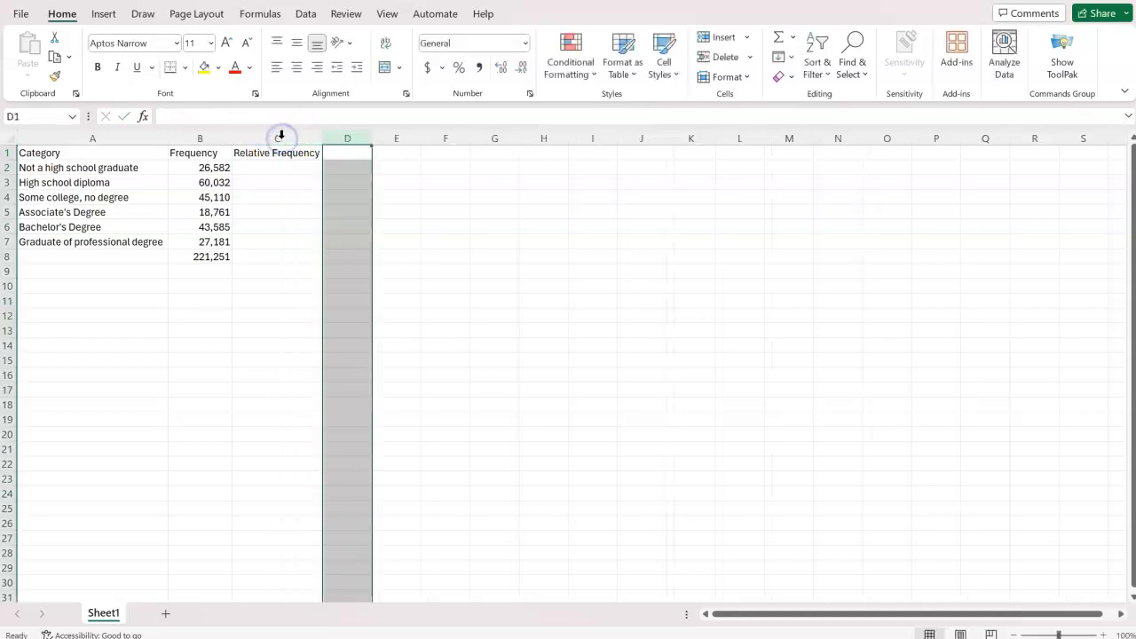
# Enter the formula =B2/B8 in cell C2 to divide the first frequency by the total.
pyautogui.click(273, 168)
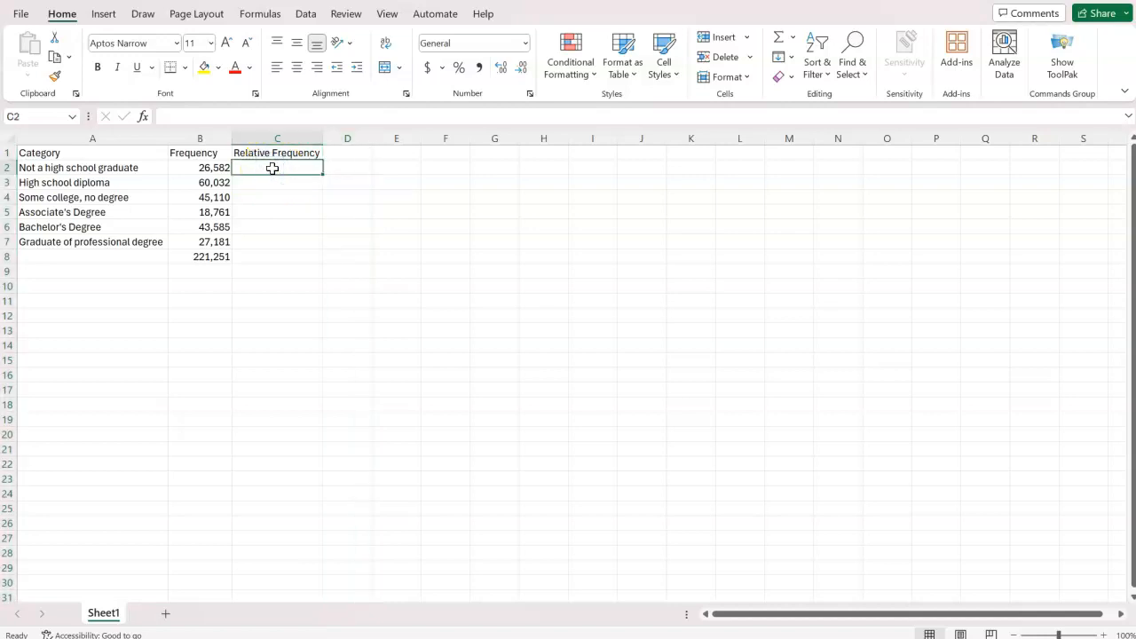
pyautogui.write('=')
pyautogui.click(220, 166)
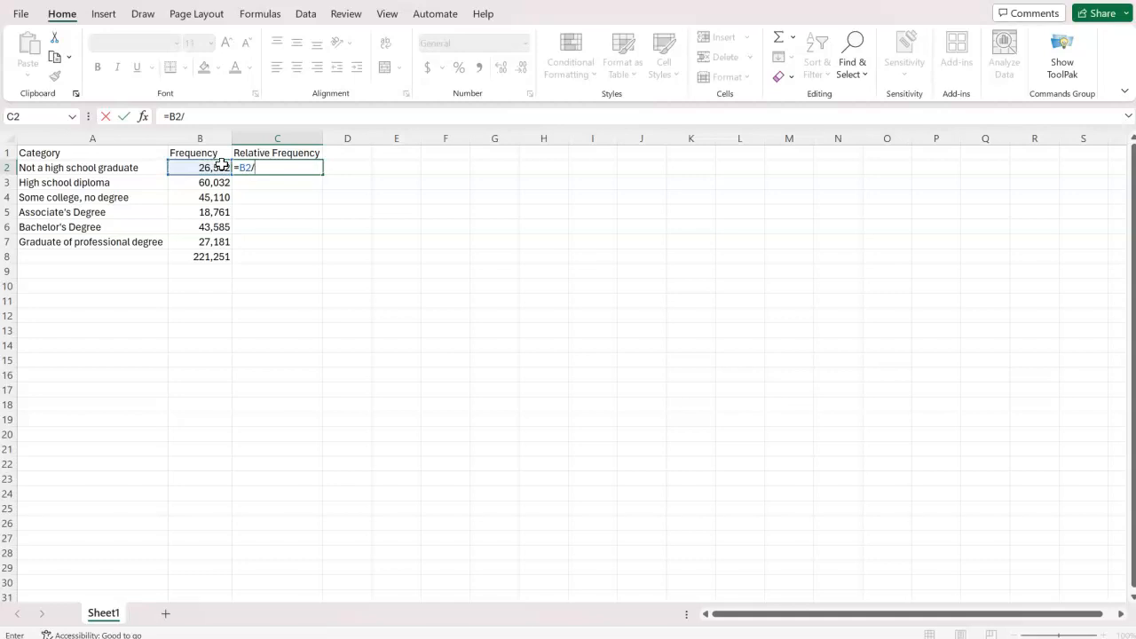
pyautogui.click(213, 256)
pyautogui.click(213, 257)
pyautogui.press('Return')
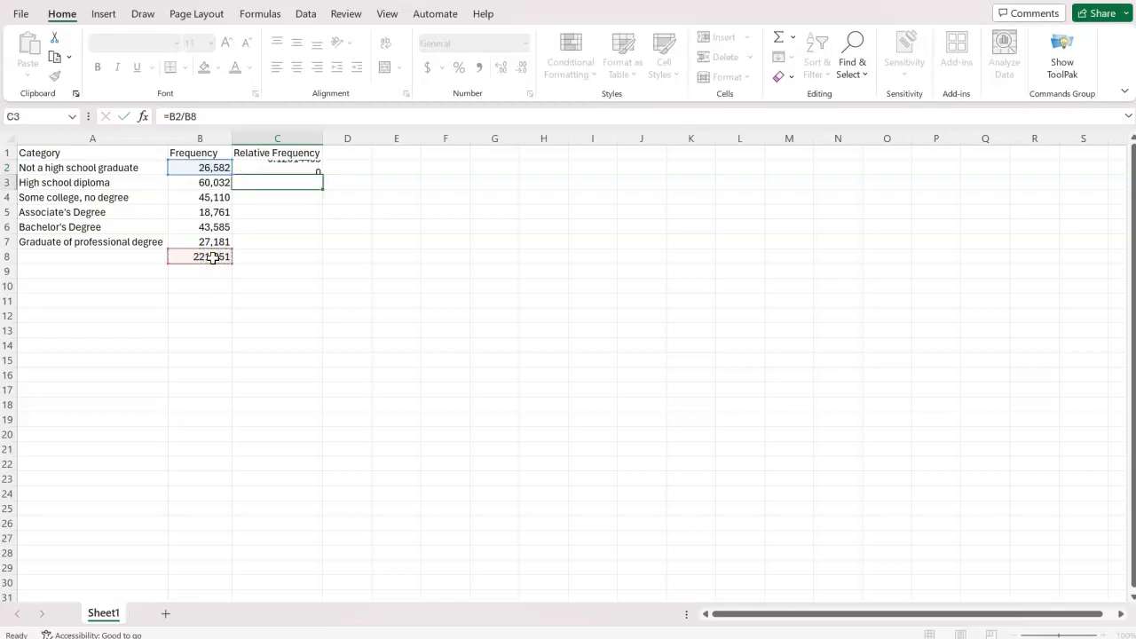
# Try to fill the C2 formula down through C7 and check the copied formulas in C3 and C5.
pyautogui.click(313, 169)
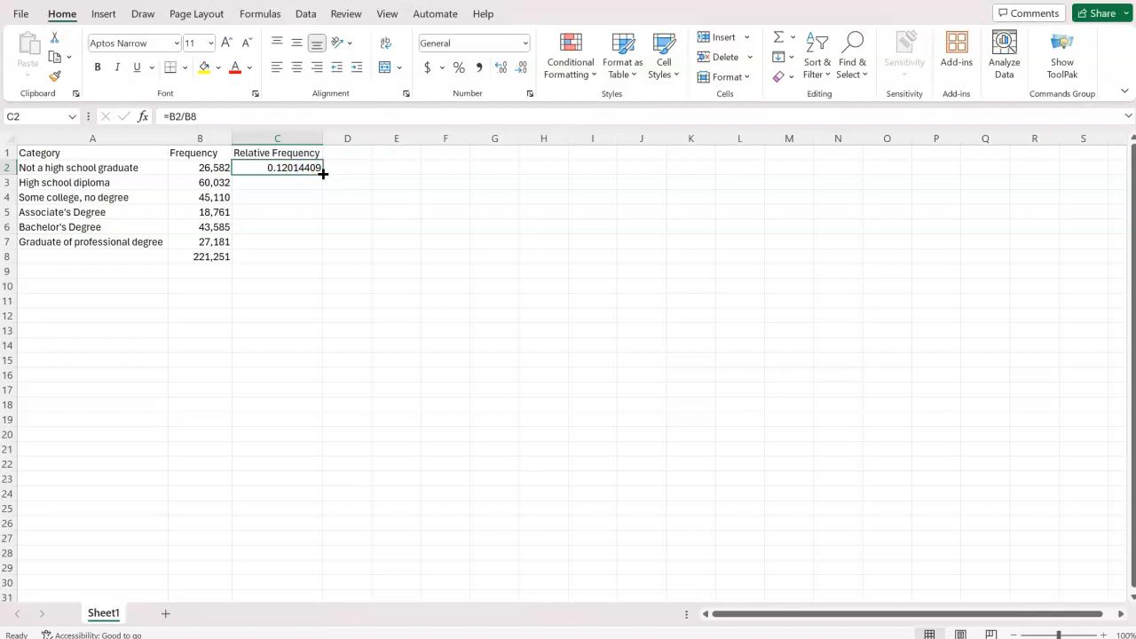
pyautogui.moveTo(322, 174); pyautogui.dragTo(328, 249)
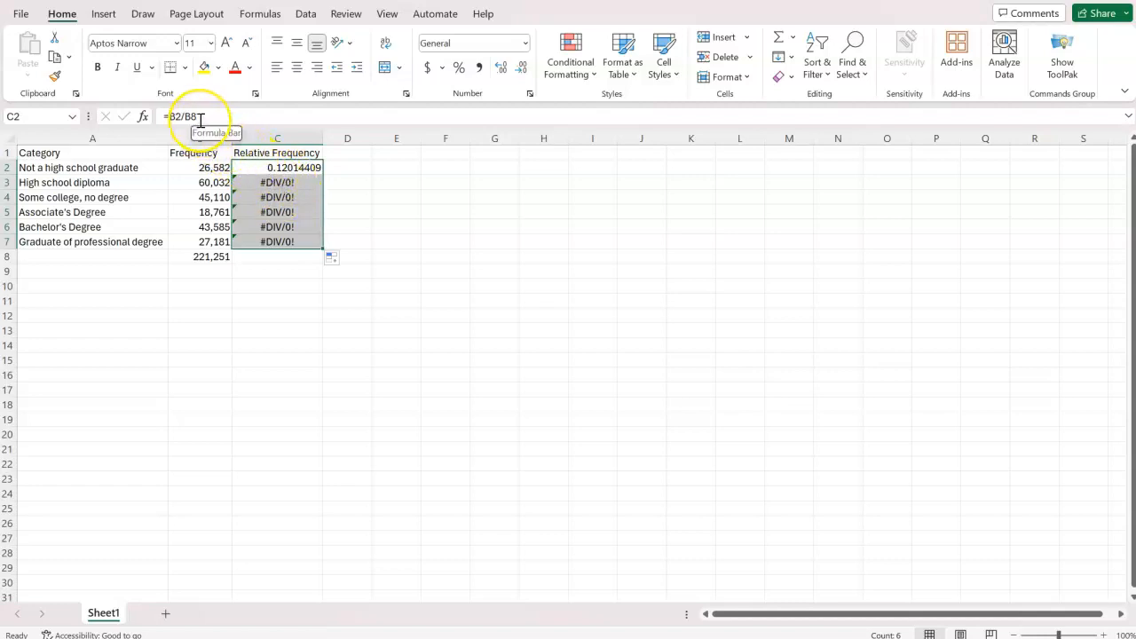
pyautogui.click(287, 183)
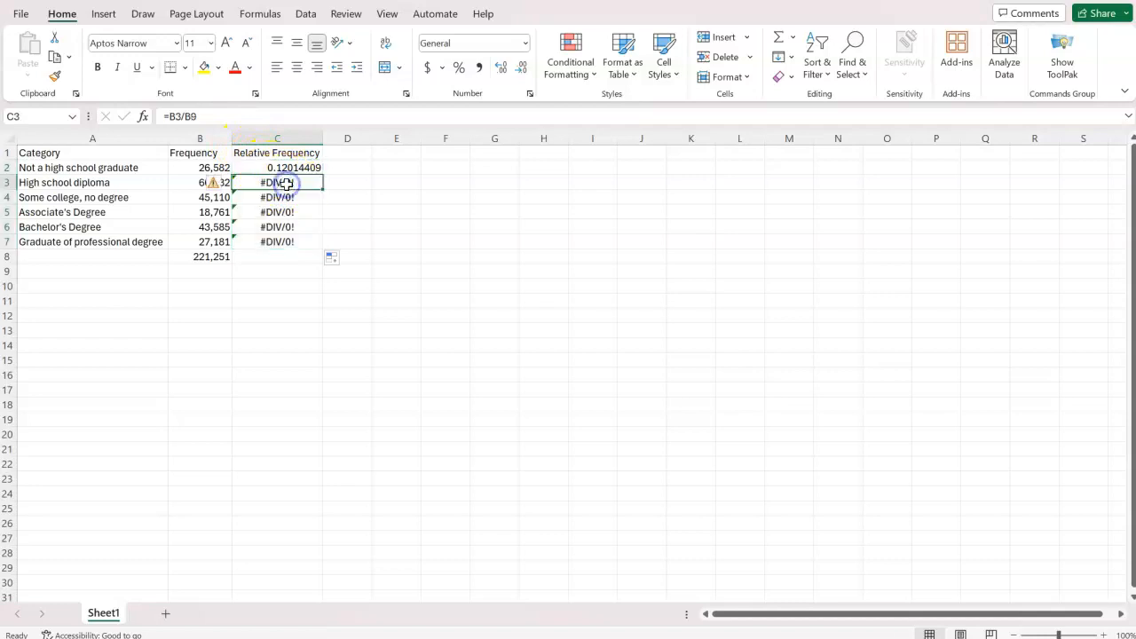
pyautogui.click(290, 211)
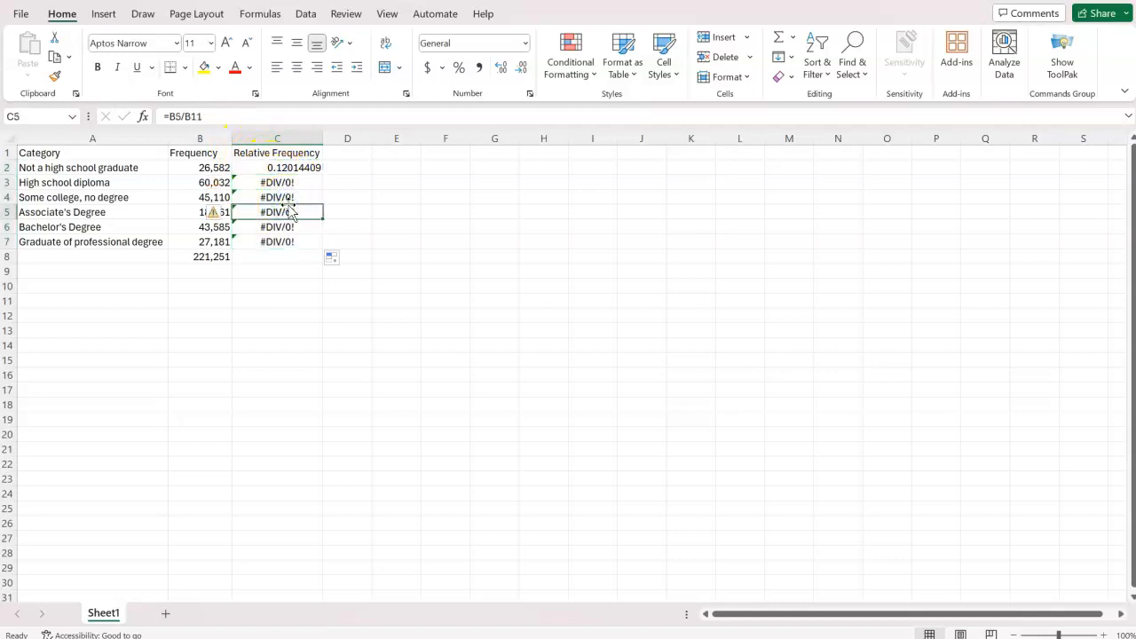
# Replace the formula in C2 with =B2/221251 so the divisor is a fixed number.
pyautogui.click(304, 167)
pyautogui.click(227, 119)
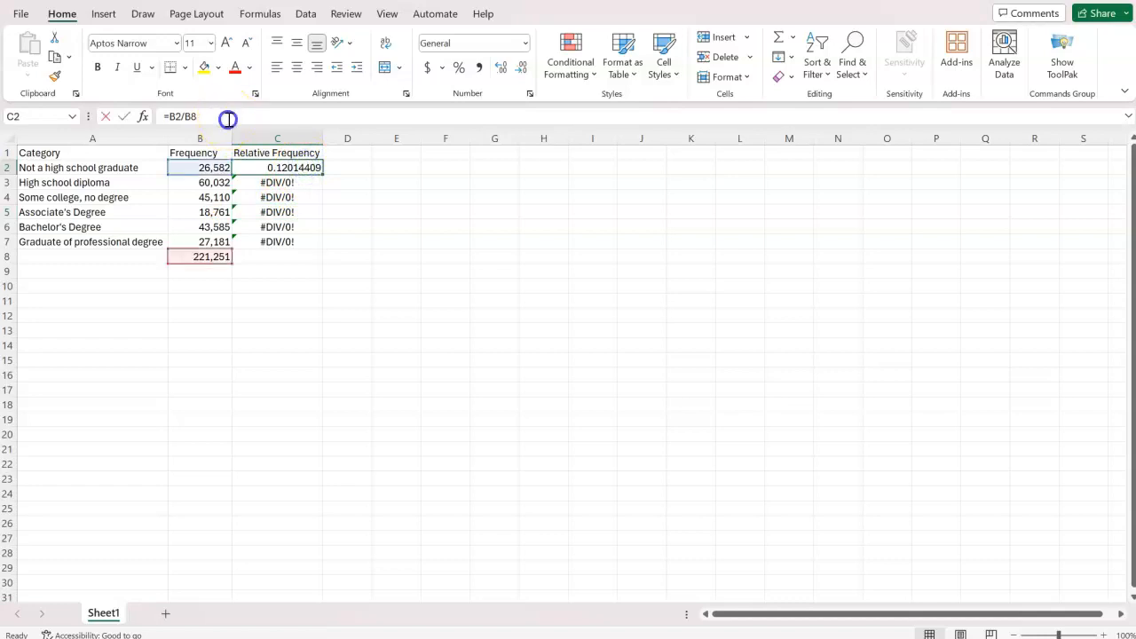
pyautogui.press('BackSpace')
pyautogui.press('BackSpace')
pyautogui.press('BackSpace')
pyautogui.press('BackSpace')
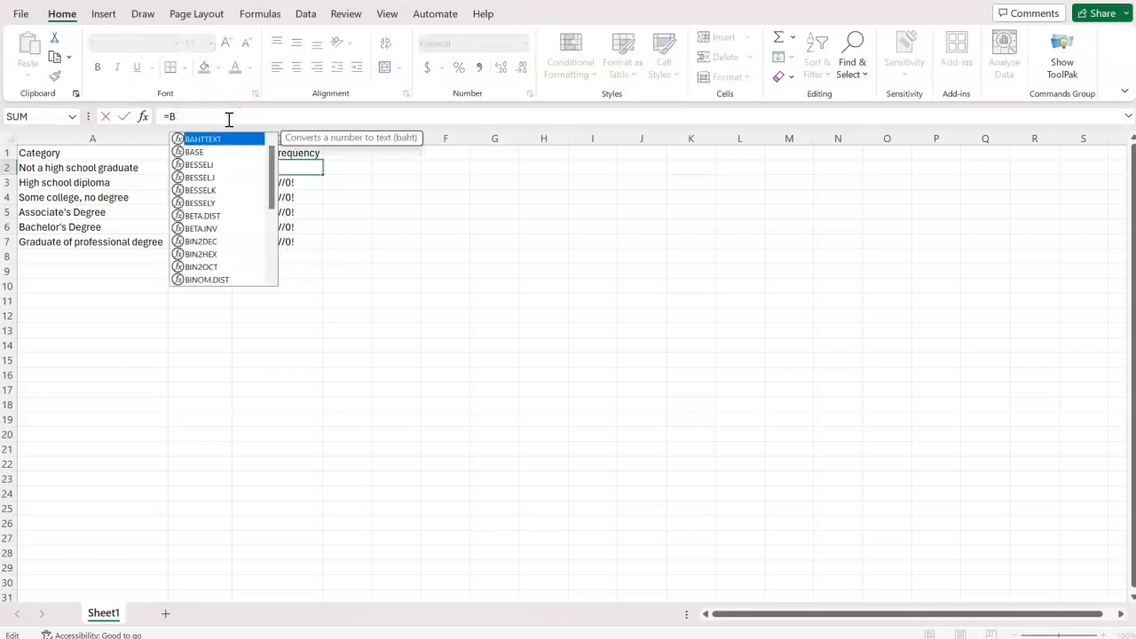
pyautogui.press('BackSpace')
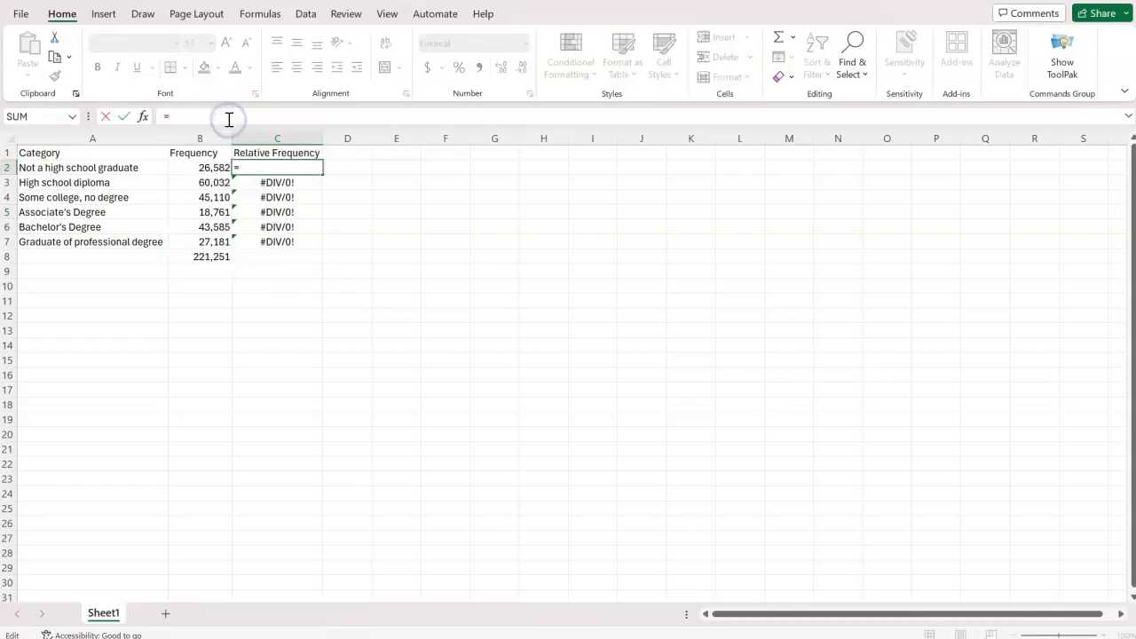
pyautogui.click(218, 167)
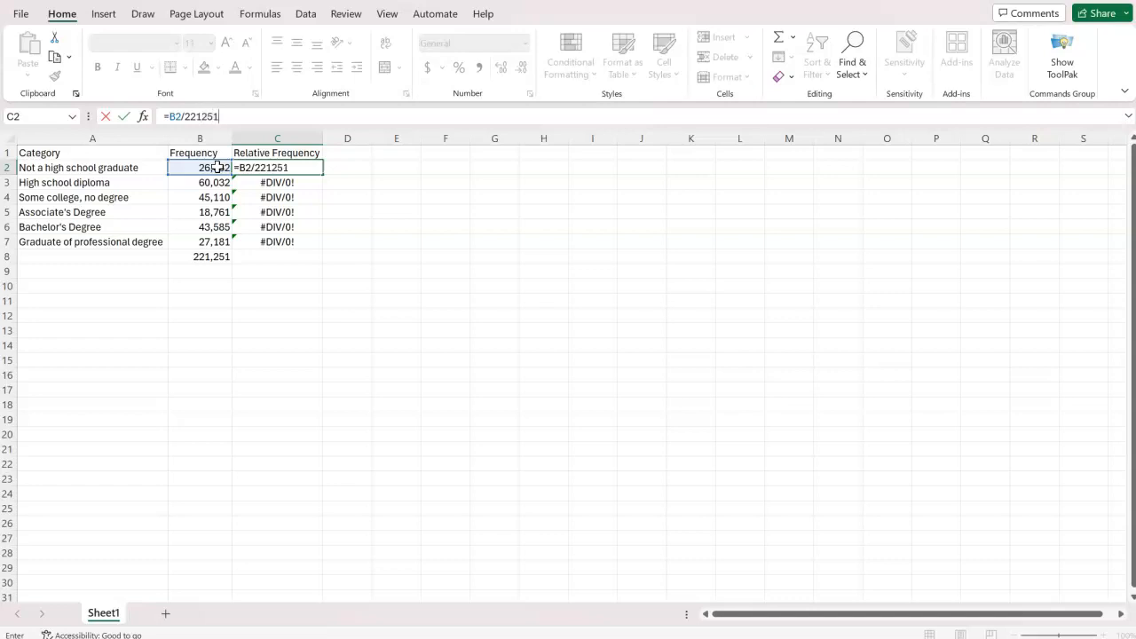
pyautogui.press('Return')
# Fill the C2 formula down through C7 and reduce the relative frequencies to three decimal places.
pyautogui.click(307, 167)
pyautogui.moveTo(322, 174); pyautogui.dragTo(328, 247)
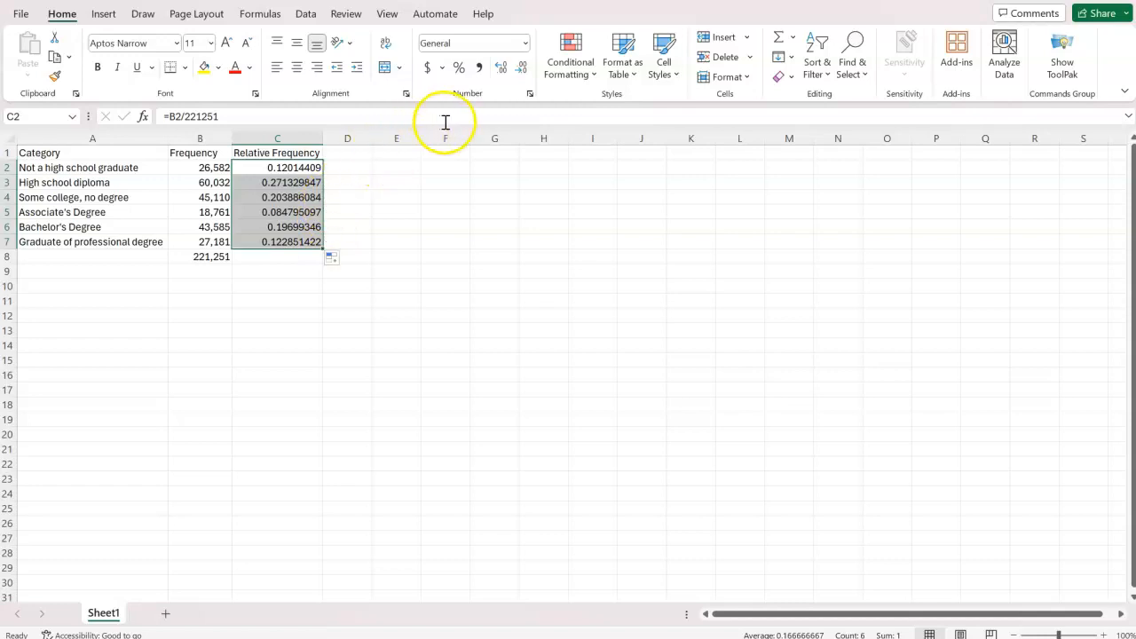
pyautogui.click(522, 68)
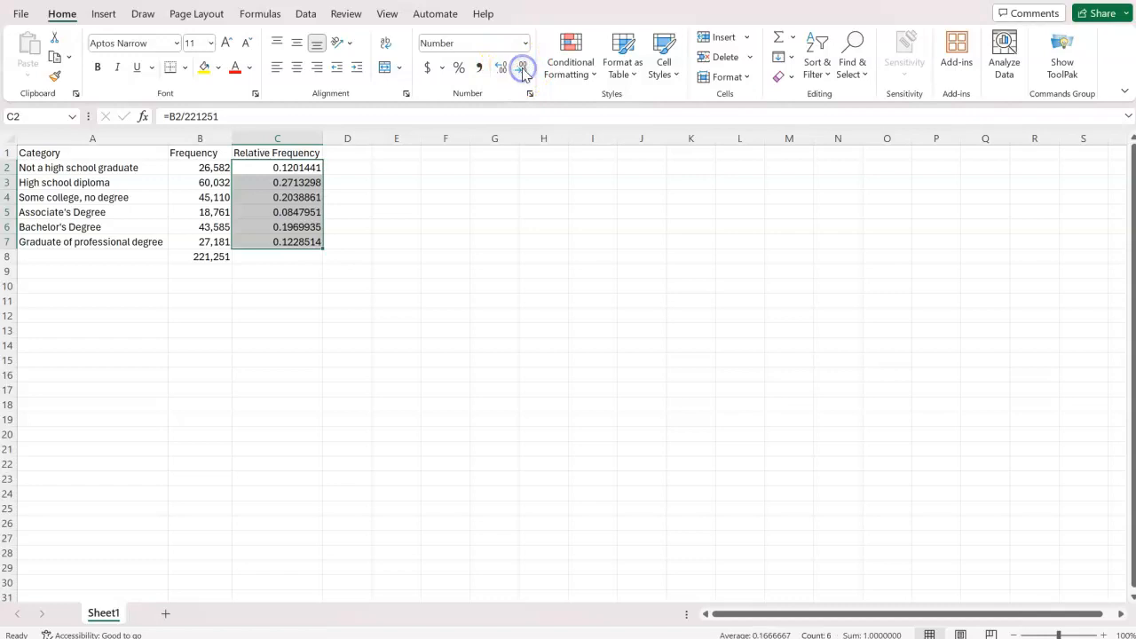
pyautogui.click(523, 69)
pyautogui.click(524, 69)
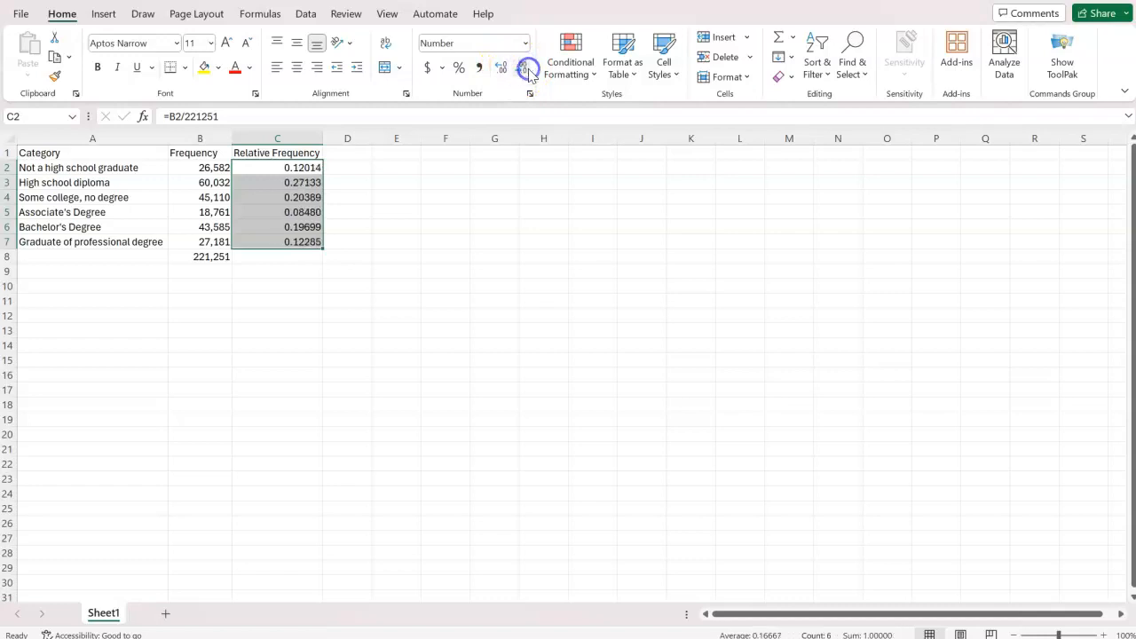
pyautogui.click(525, 71)
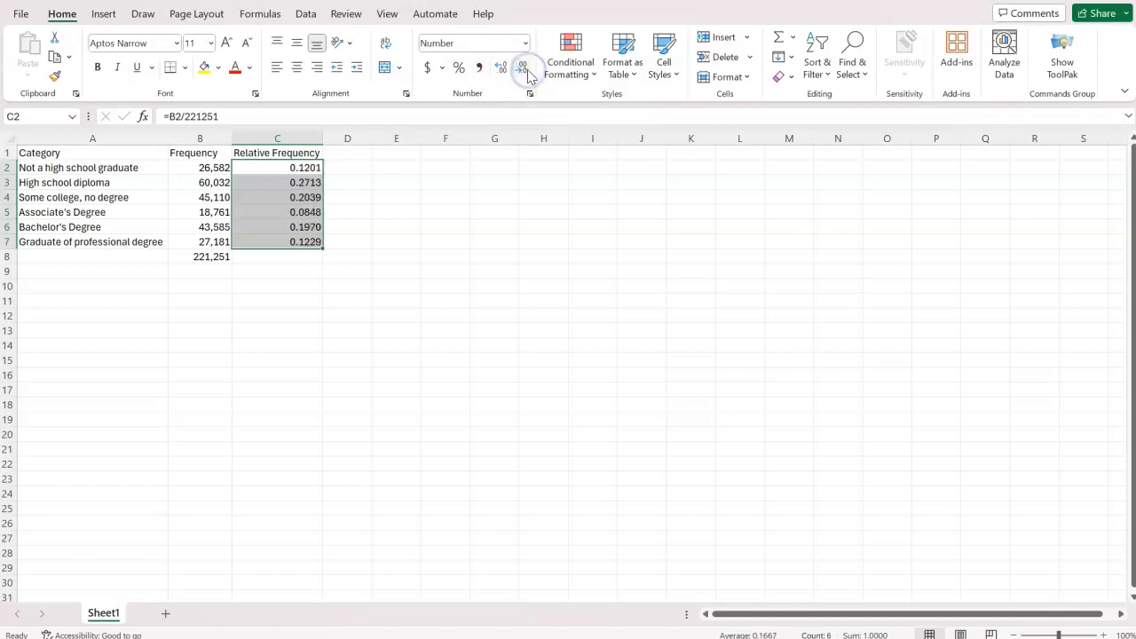
pyautogui.click(524, 71)
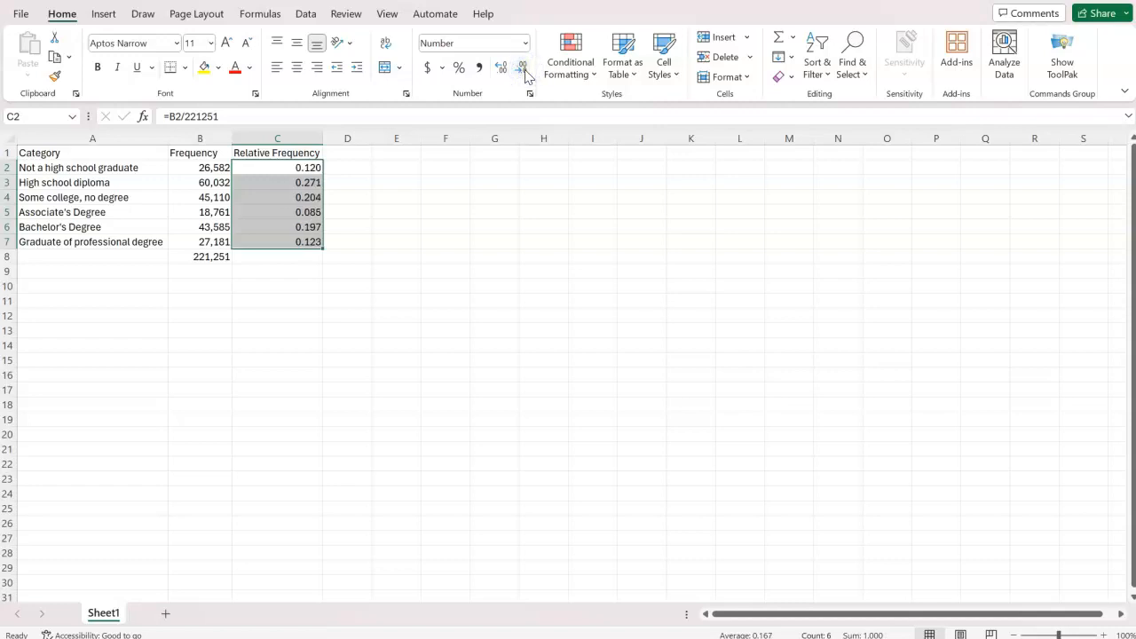
# Enter the header Percentage in D1 and reference the first relative frequency in D2 with =C2.
pyautogui.click(346, 149)
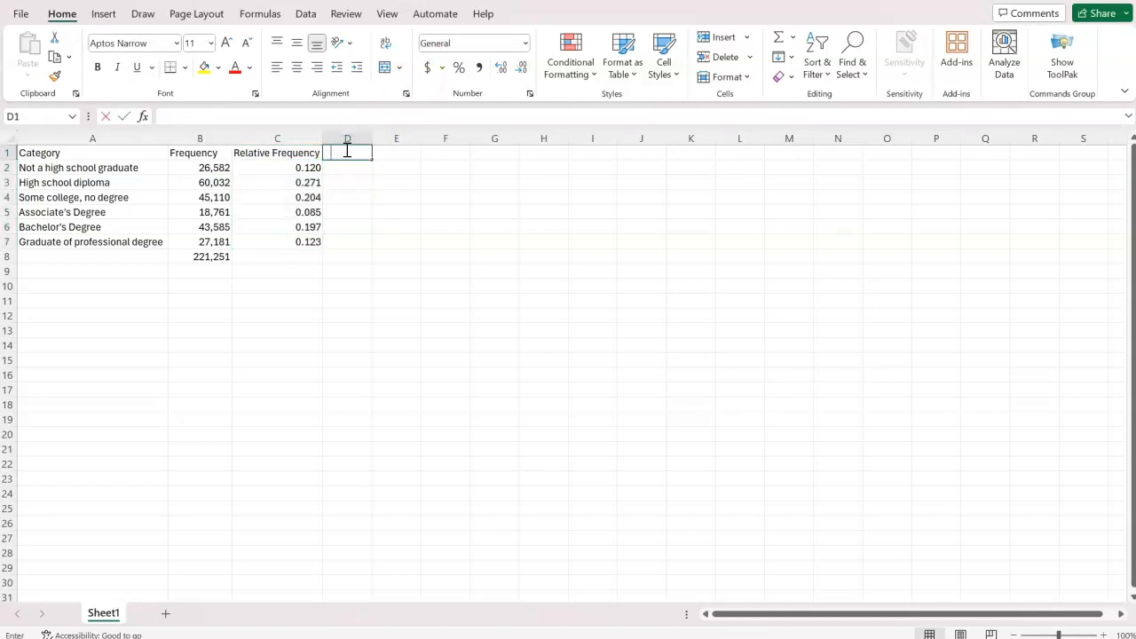
pyautogui.write('Percentage')
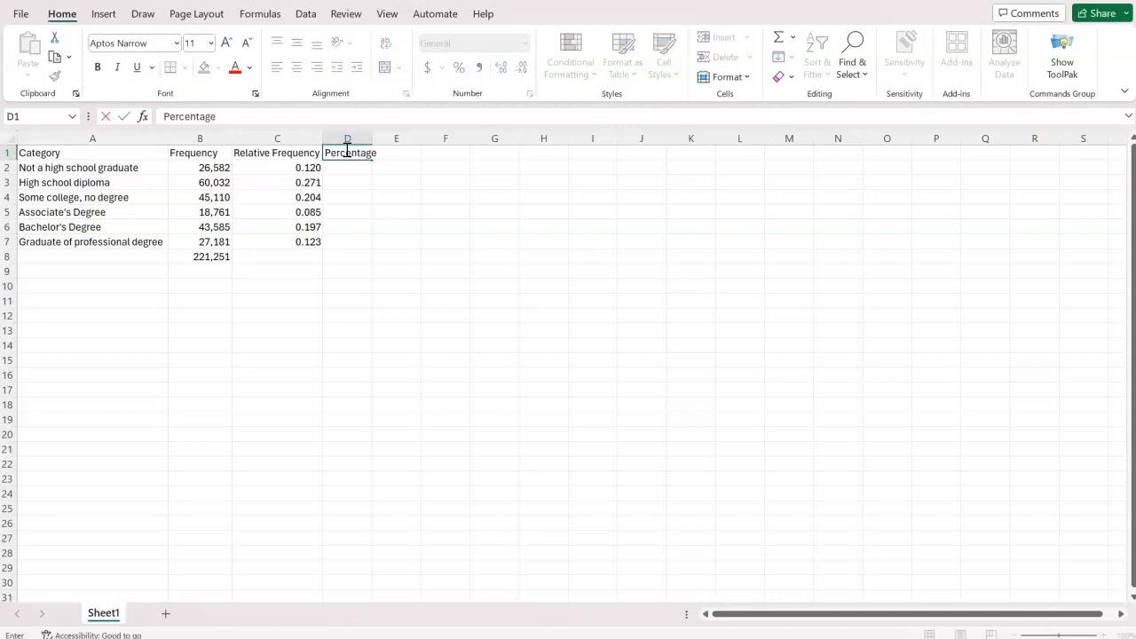
pyautogui.press('Return')
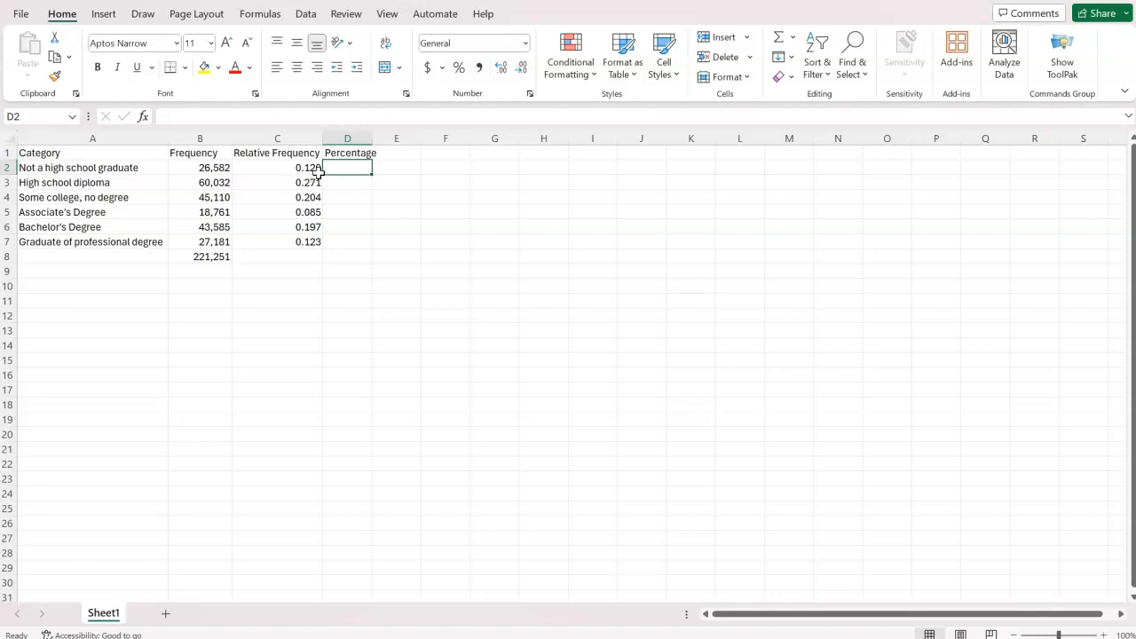
pyautogui.write('=')
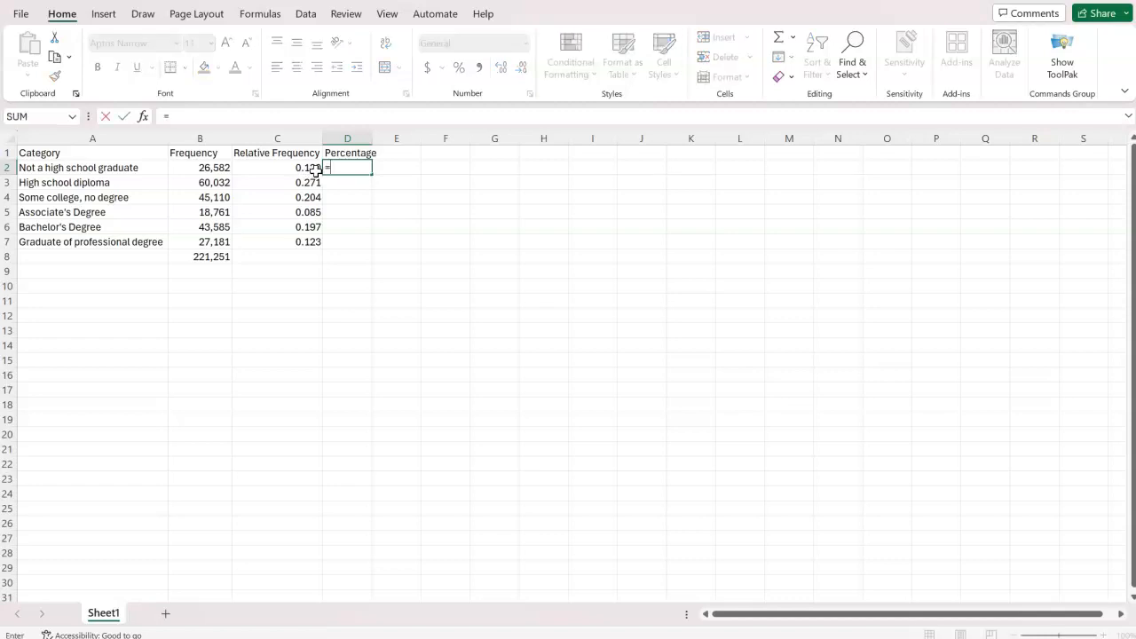
pyautogui.click(309, 167)
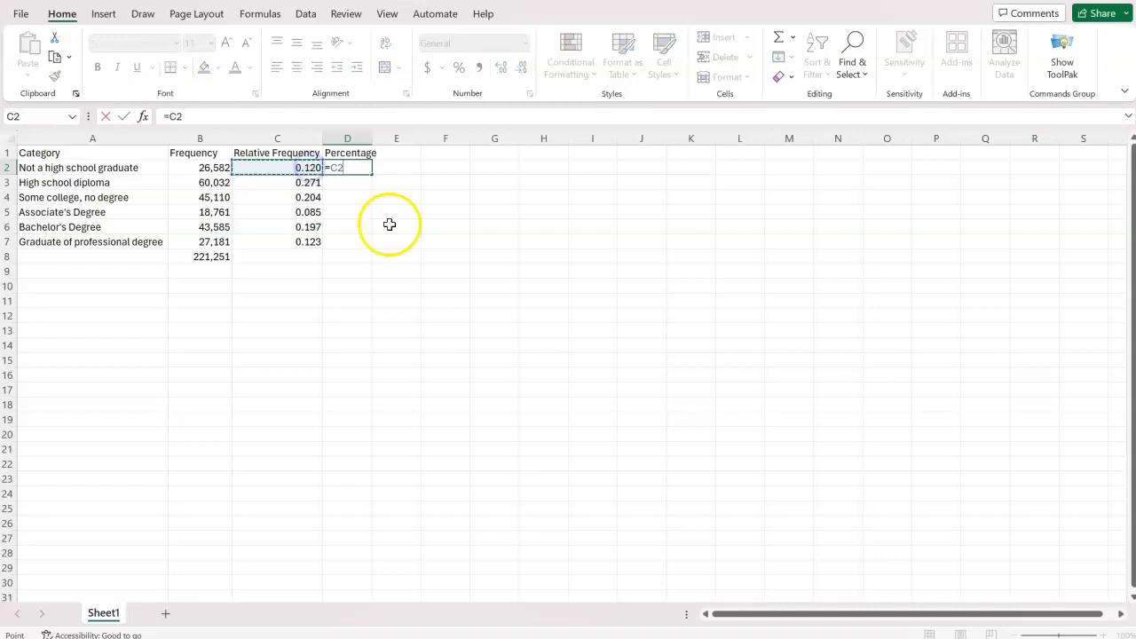
pyautogui.press('Return')
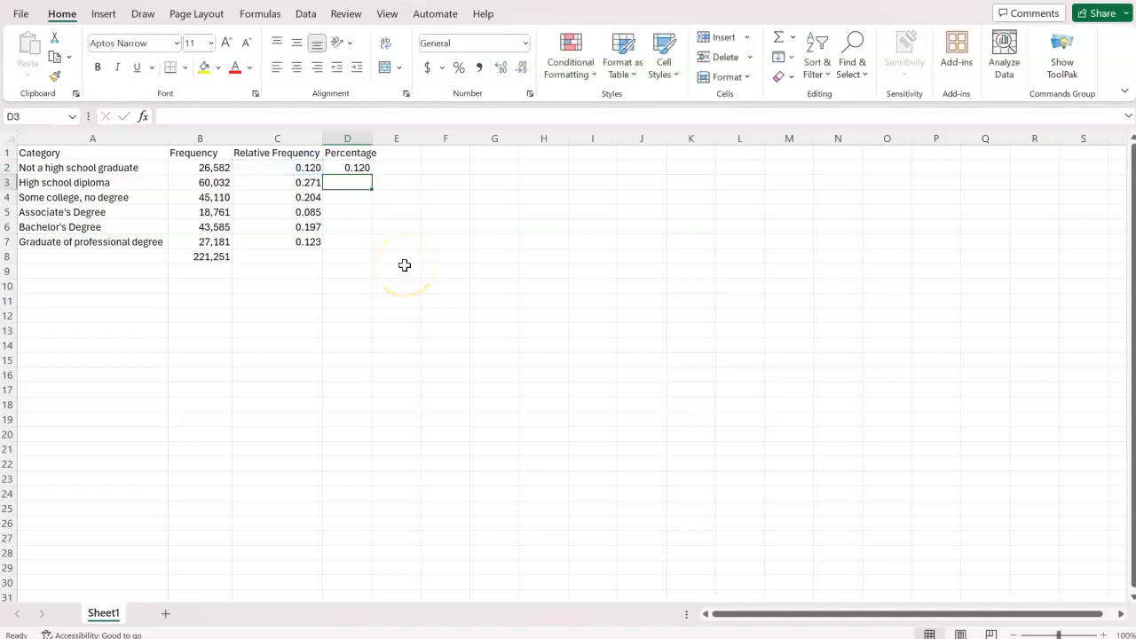
# Fill the D2 formula down through D7 and format these cells as percentages without decimals.
pyautogui.click(366, 169)
pyautogui.moveTo(372, 174); pyautogui.dragTo(375, 245)
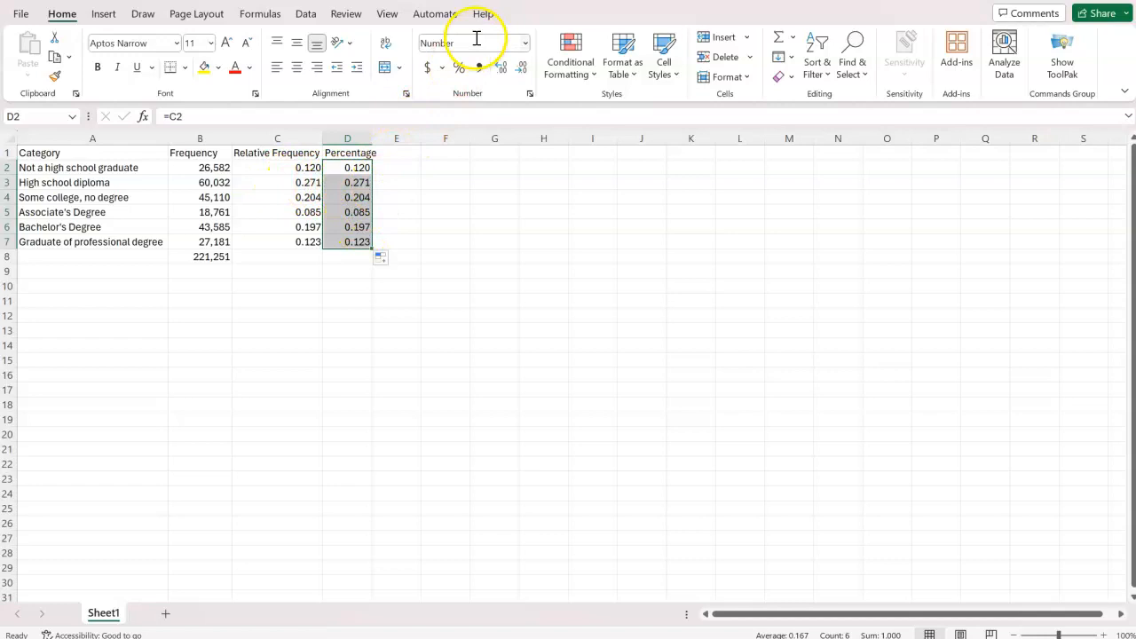
pyautogui.click(461, 71)
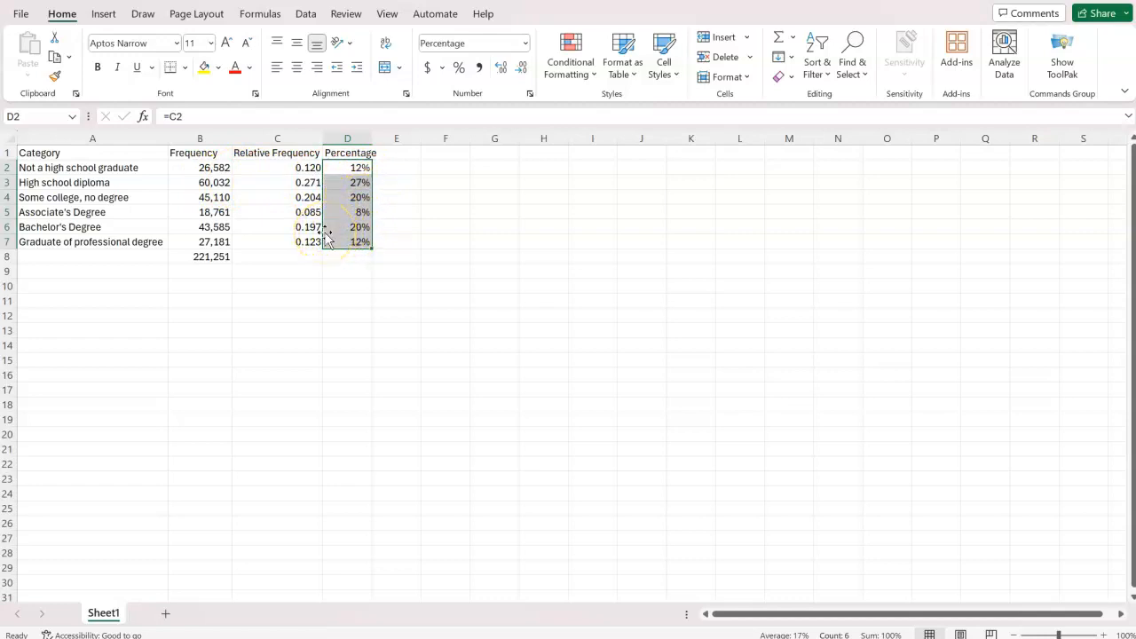
pyautogui.click(363, 304)
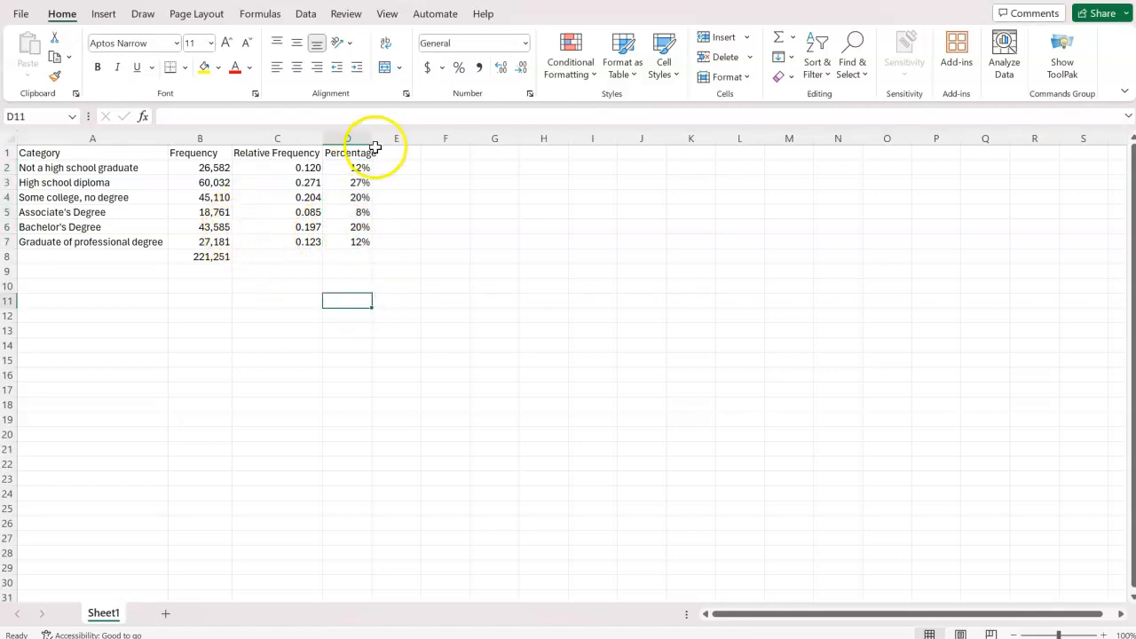
# Insert a basic 2-D pie chart from the category and frequency data in A1:B7, leaving out the total.
pyautogui.moveTo(156, 159); pyautogui.dragTo(202, 238)
pyautogui.click(147, 308)
pyautogui.moveTo(130, 157); pyautogui.dragTo(203, 238)
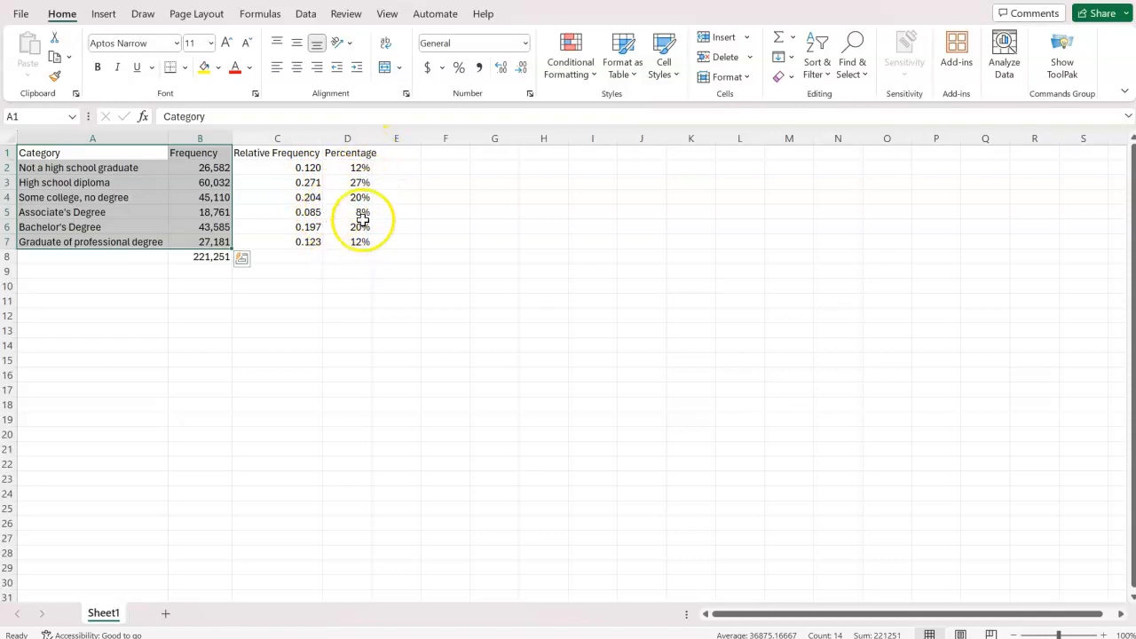
pyautogui.click(105, 15)
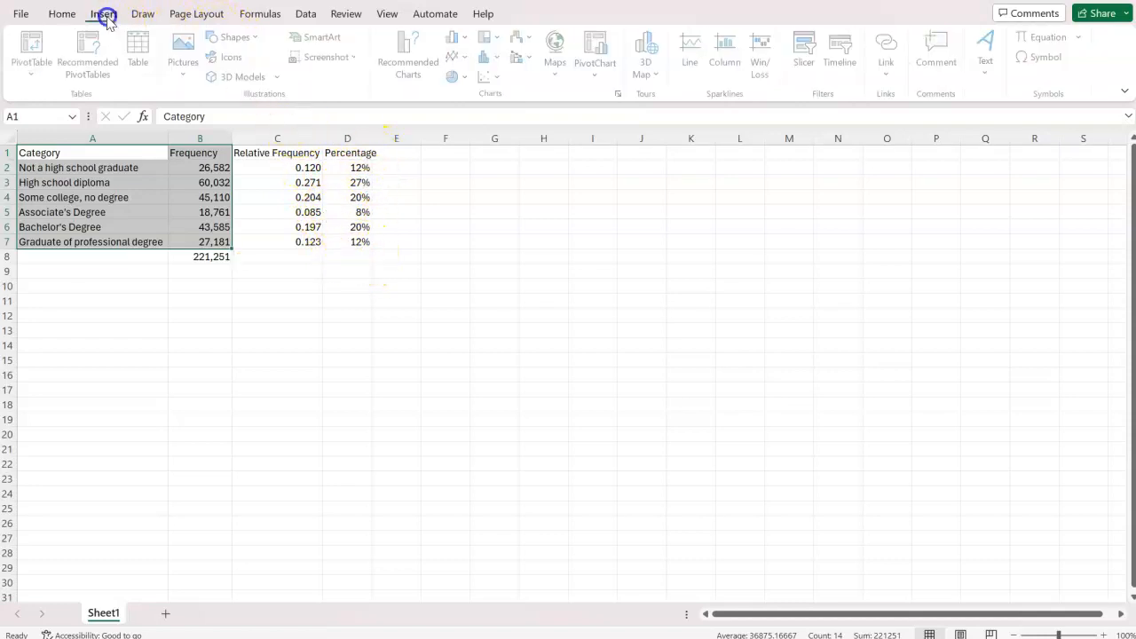
pyautogui.click(456, 77)
pyautogui.click(468, 130)
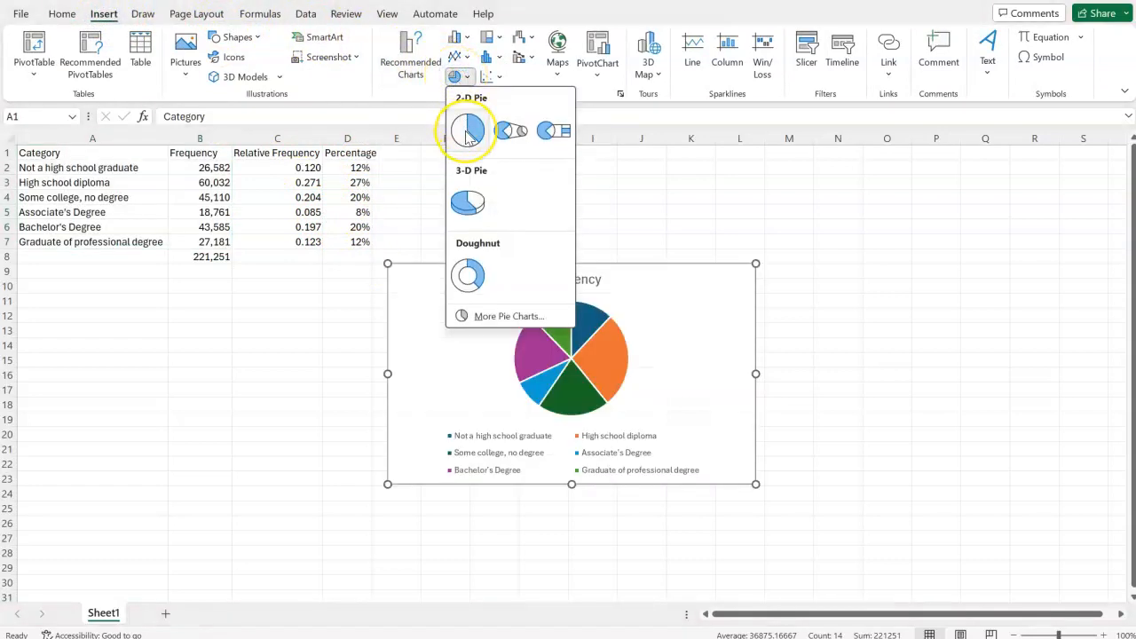
pyautogui.click(468, 132)
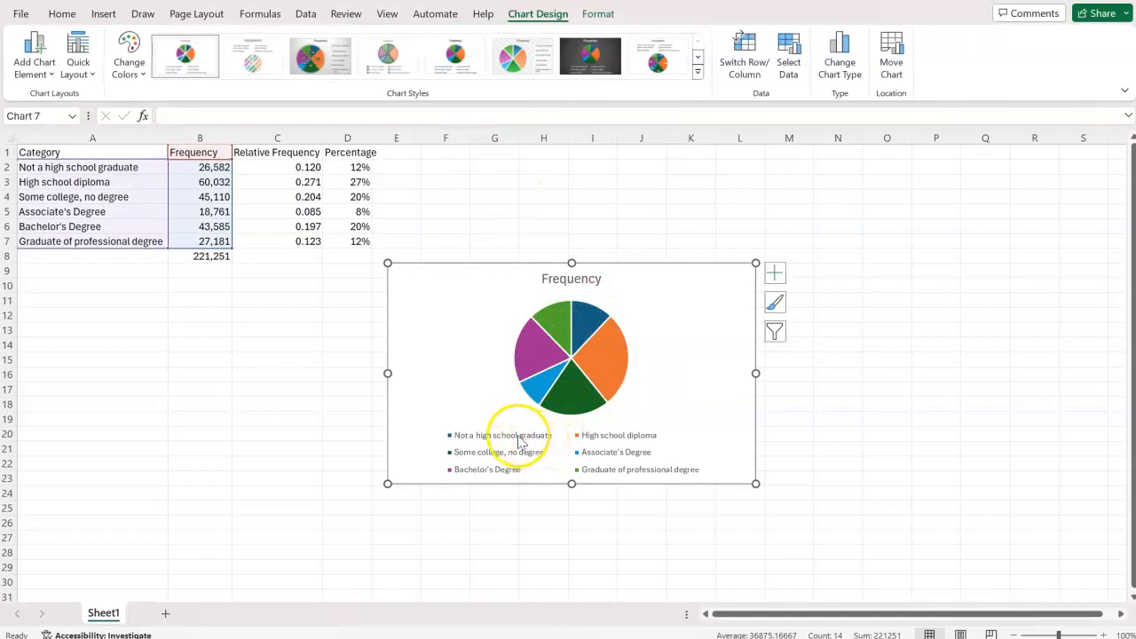
# Enlarge the pie chart, keeping its upper-left corner in place, so that it extends to about column O and row 28.
pyautogui.moveTo(756, 482); pyautogui.dragTo(831, 505)
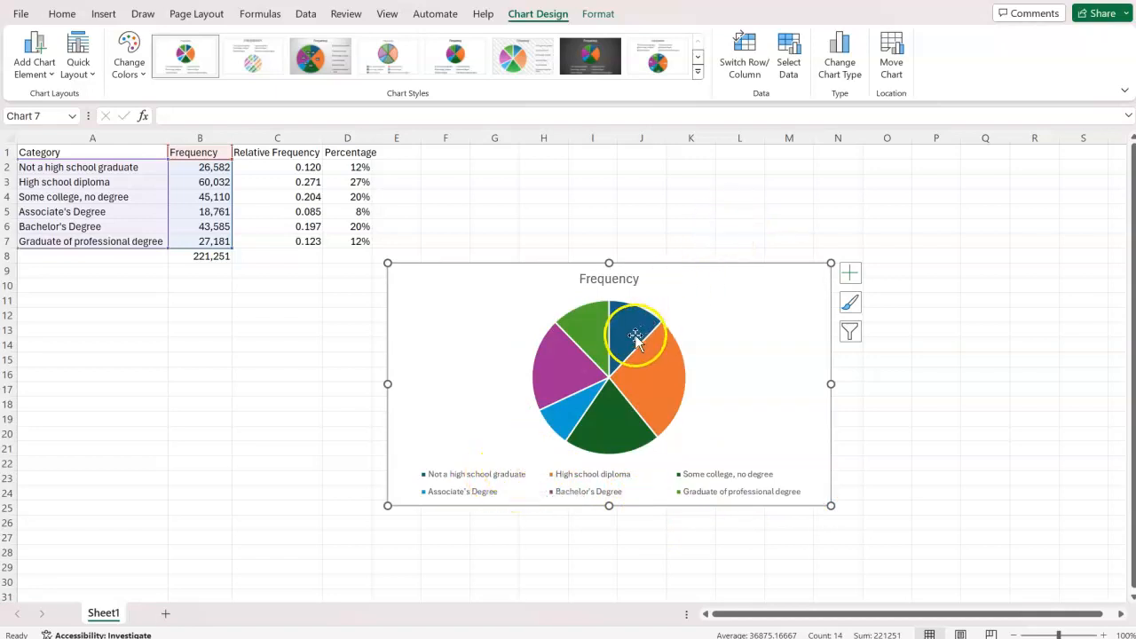
pyautogui.moveTo(634, 337)
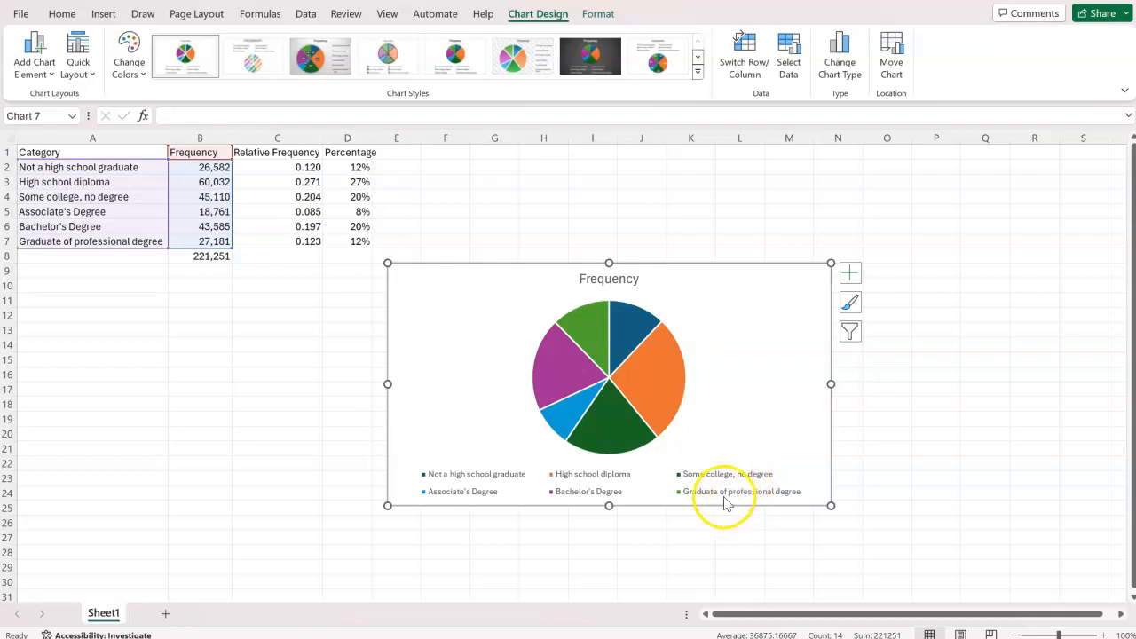
pyautogui.moveTo(831, 506); pyautogui.dragTo(907, 549)
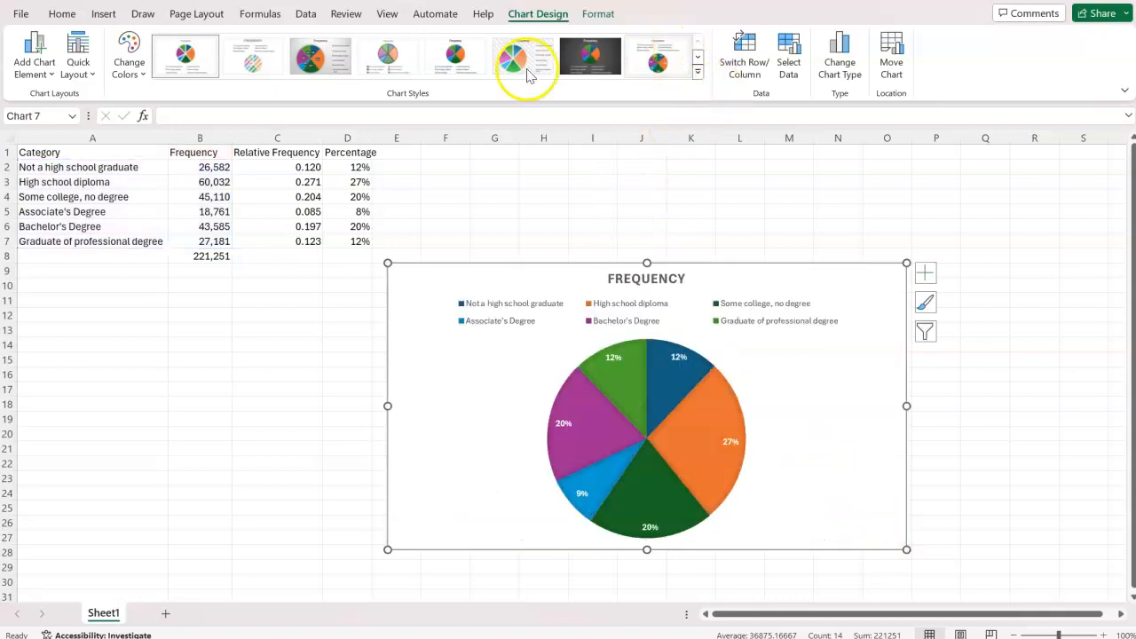
# Apply the gray gradient chart style with percentage labels and a side legend, and enlarge the chart to about column Q and row 29.
pyautogui.click(408, 123)
pyautogui.click(493, 297)
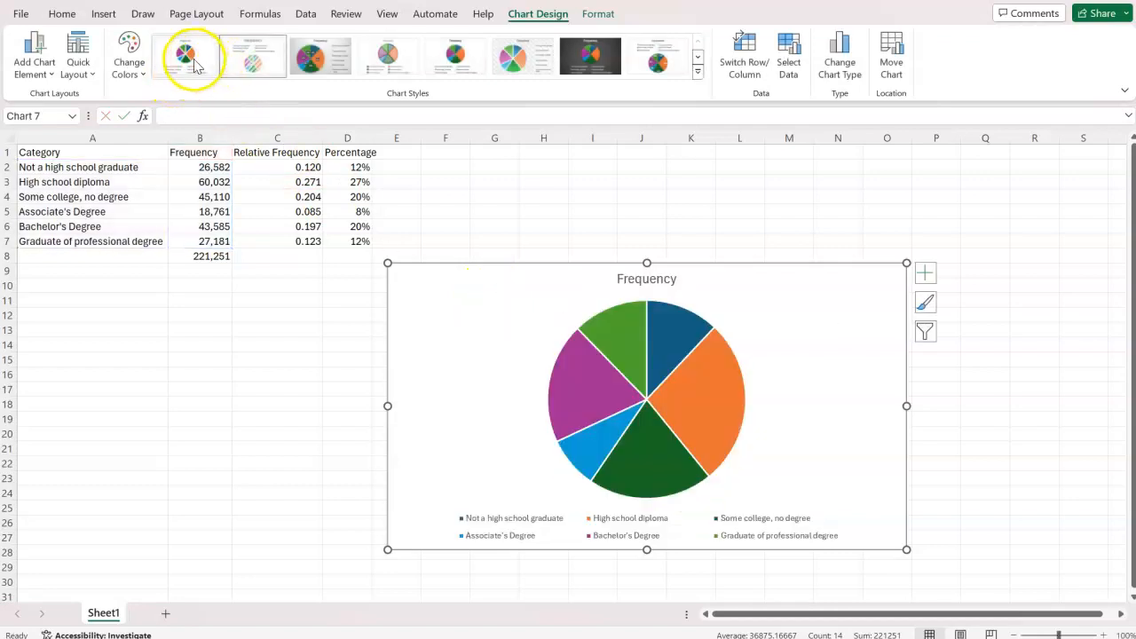
pyautogui.click(334, 66)
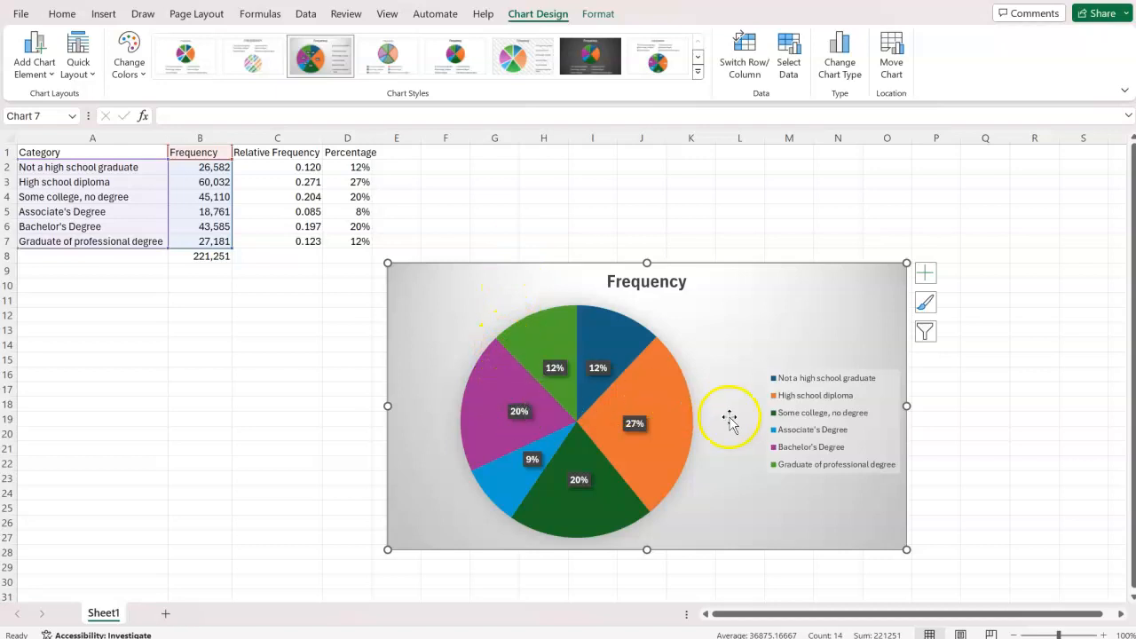
pyautogui.moveTo(906, 549); pyautogui.dragTo(982, 570)
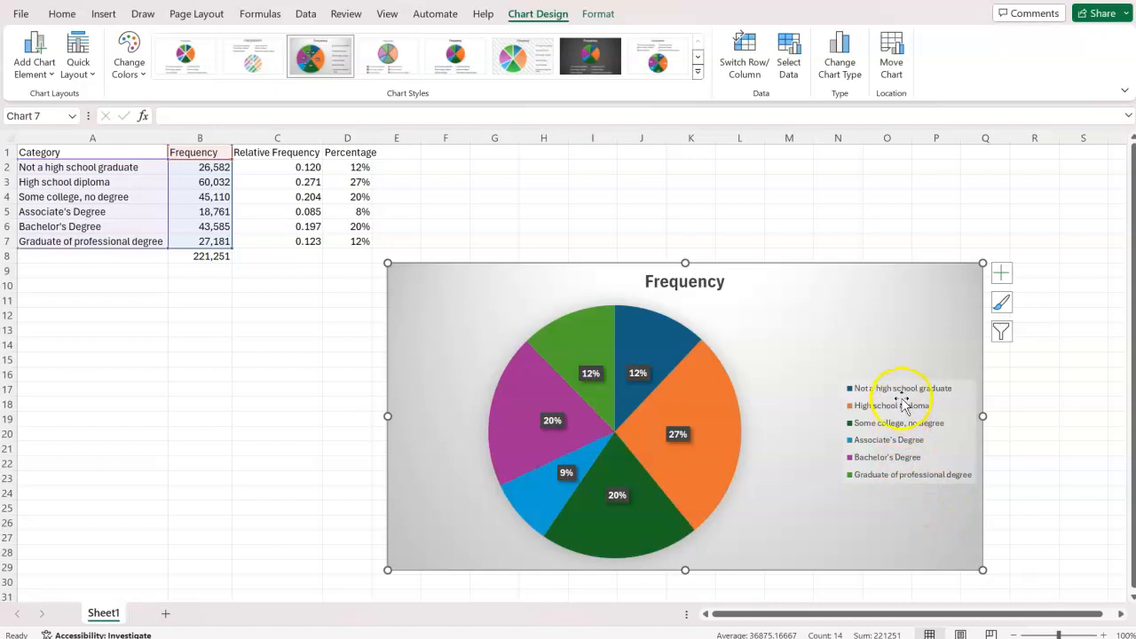